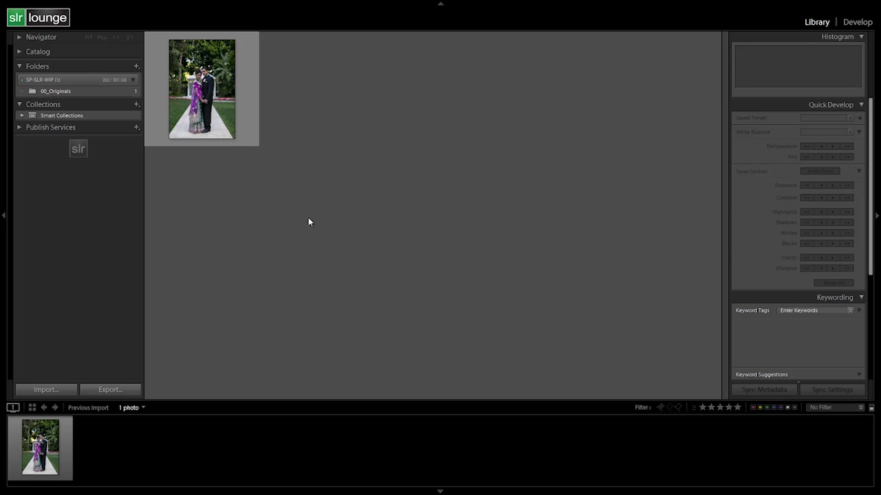
Select the lone wedding photo 5D3_4265.CR2 in the Library grid
{"action": "left_click", "coordinate": [226, 109]}
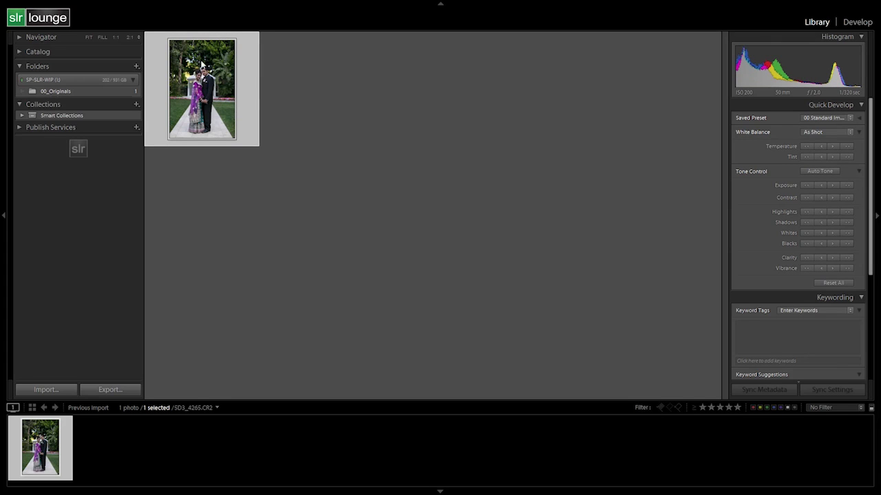
Delete 5D3_4265.CR2 with Delete Photo, choosing Delete from Disk to remove the file
{"action": "right_click", "coordinate": [205, 72]}
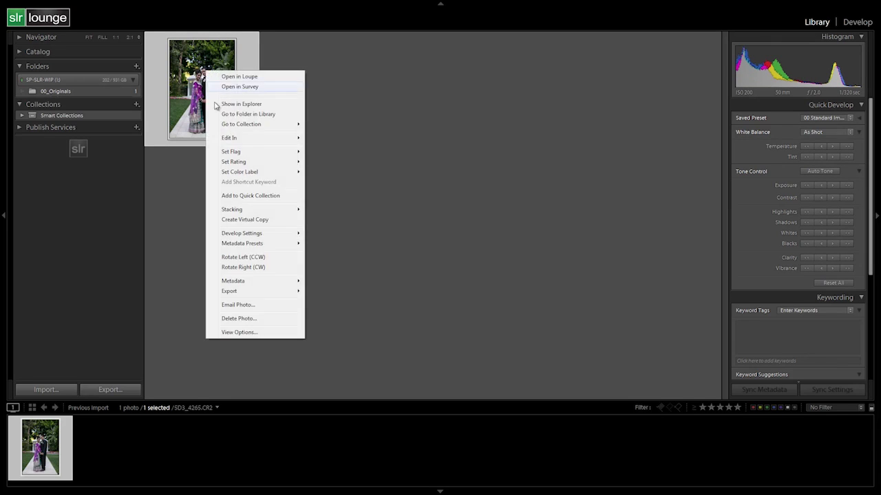
{"action": "left_click", "coordinate": [252, 318]}
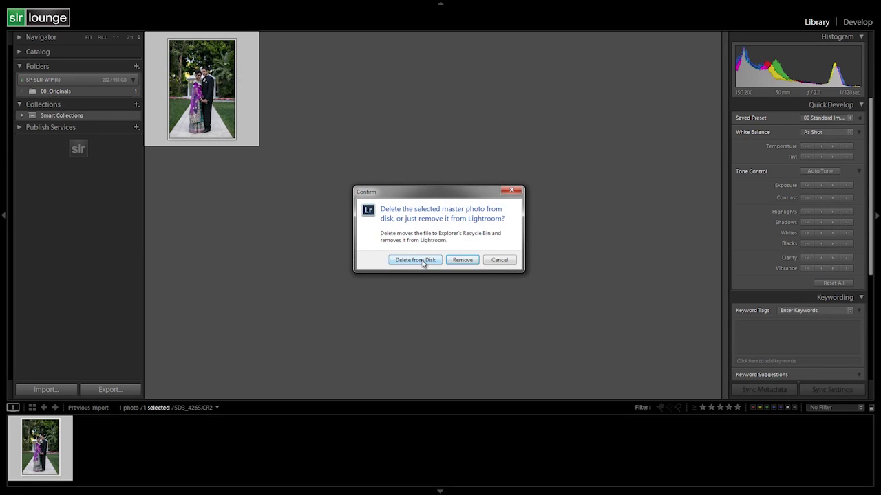
{"action": "left_click", "coordinate": [416, 260]}
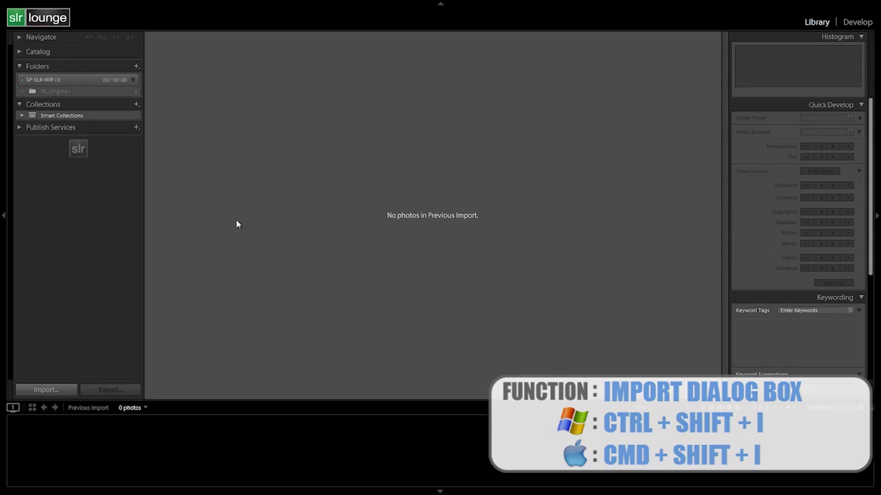
Open Import (Ctrl+Shift+I) on the E:\EOS_DIGITAL card, keep Minimal previews, and expand File Renaming
{"action": "key", "text": "ctrl+shift+i"}
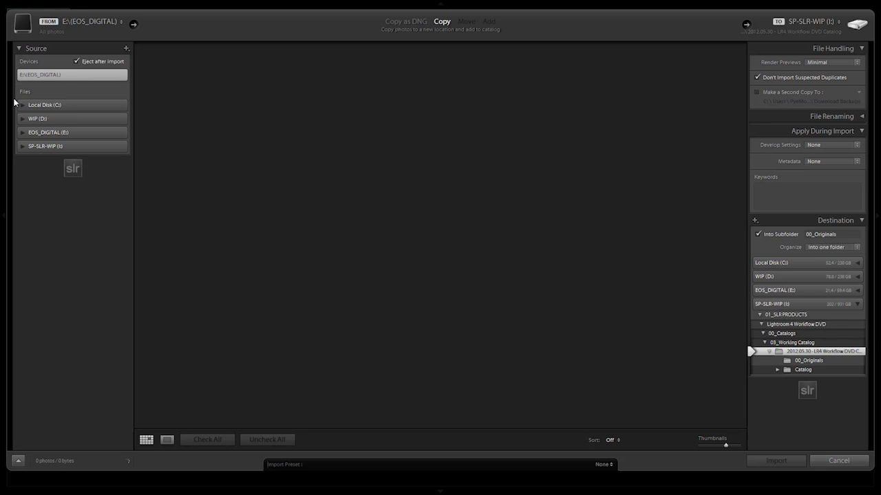
{"action": "left_click", "coordinate": [79, 75]}
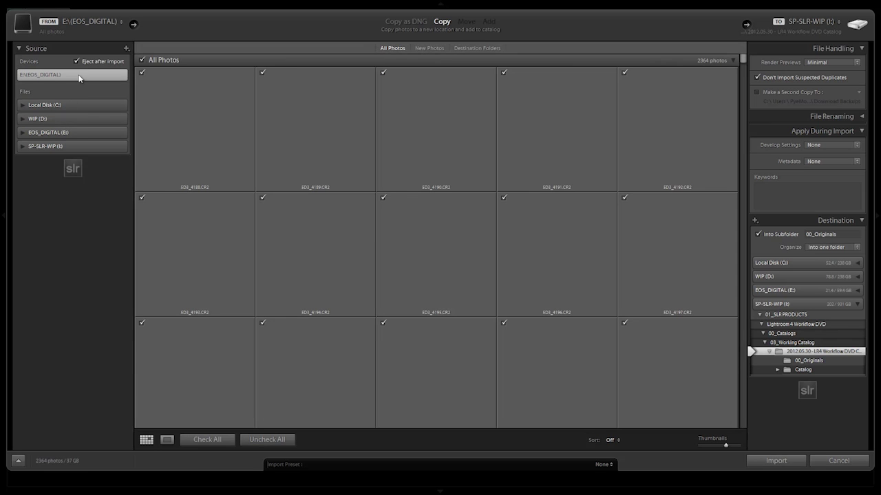
{"action": "left_click", "coordinate": [816, 62]}
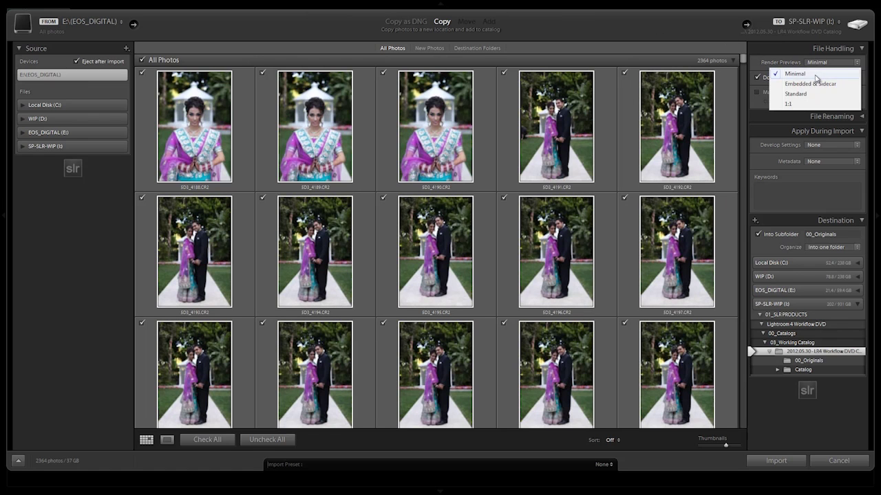
{"action": "left_click", "coordinate": [816, 71]}
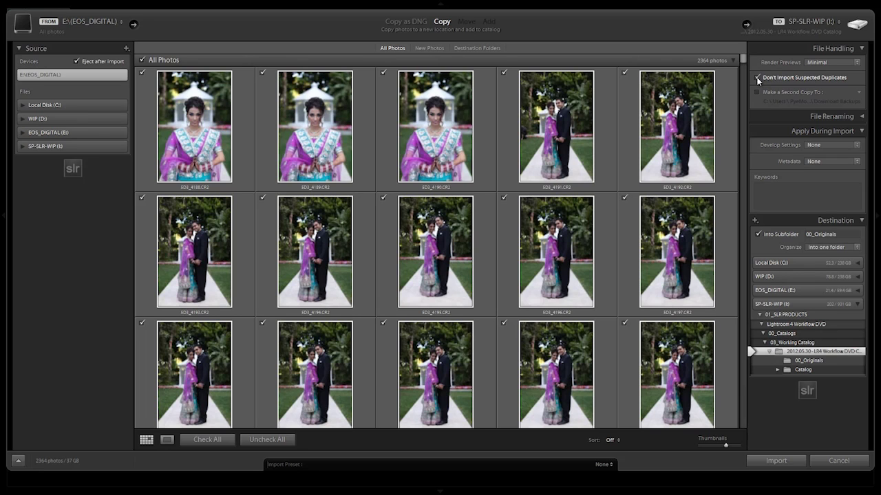
{"action": "left_click", "coordinate": [819, 117]}
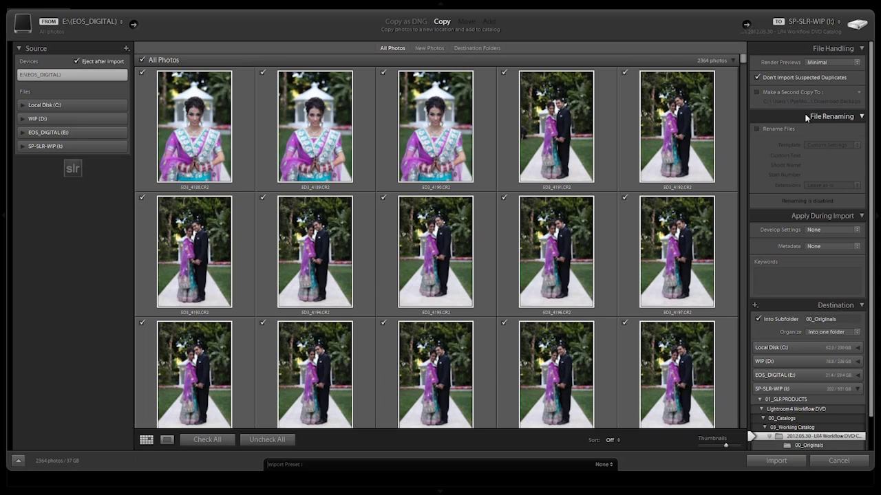
Collapse File Renaming, then apply develop preset 00 MY MIXOLOGY > 00 Standard Import and metadata preset Standard Import - SLR Lounge
{"action": "left_click", "coordinate": [853, 124]}
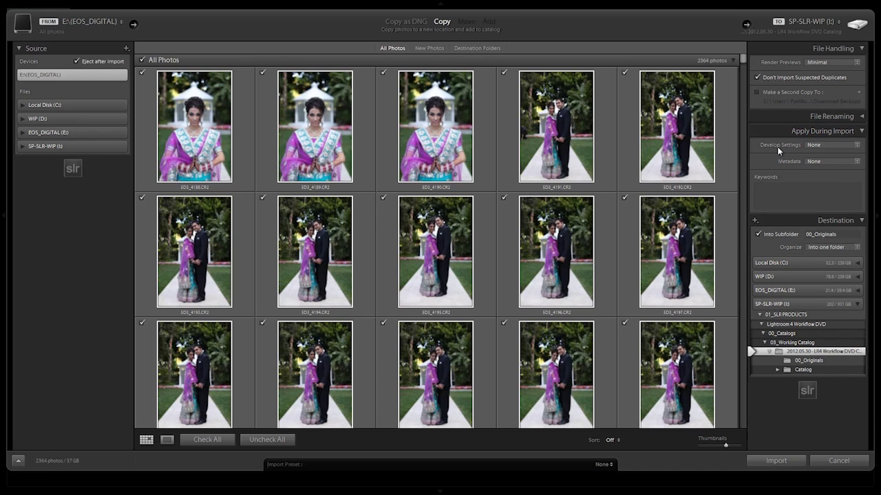
{"action": "left_click", "coordinate": [836, 146]}
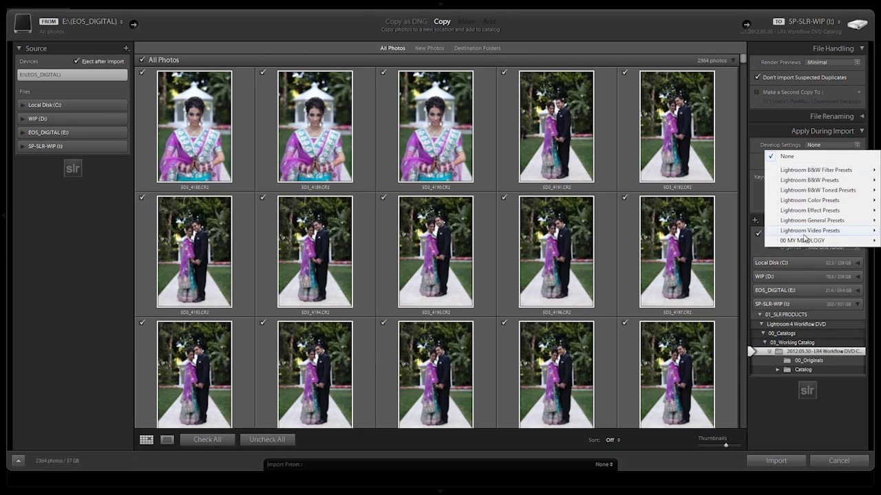
{"action": "mouse_move", "coordinate": [804, 241]}
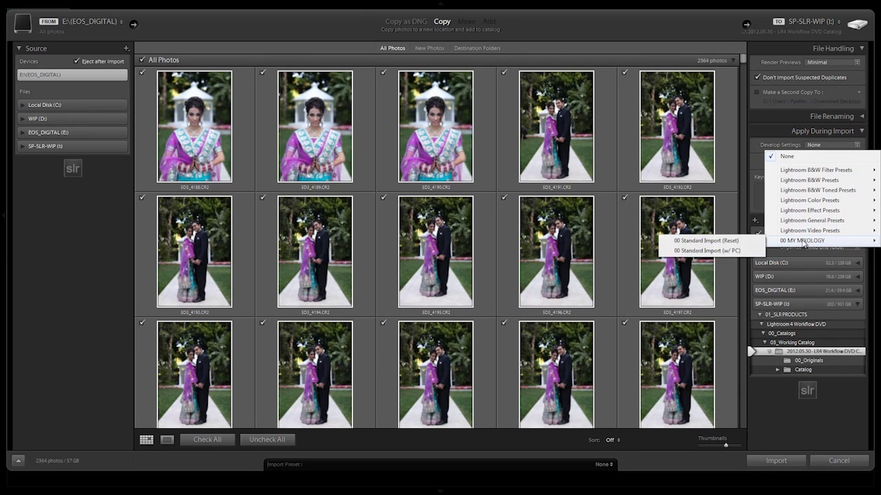
{"action": "left_click", "coordinate": [706, 243]}
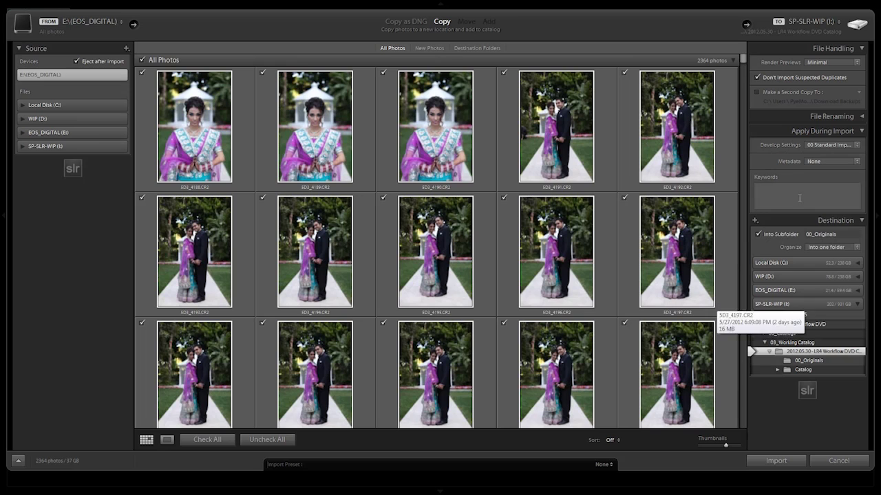
{"action": "left_click", "coordinate": [837, 162]}
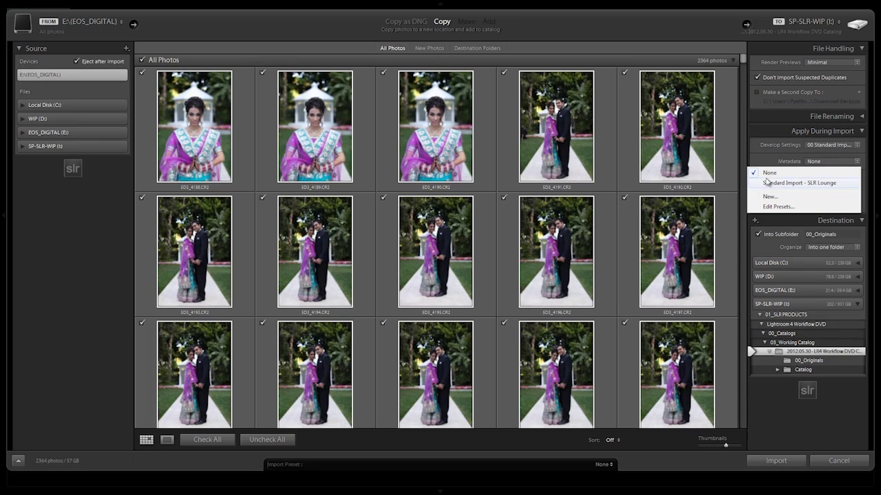
{"action": "left_click", "coordinate": [793, 183]}
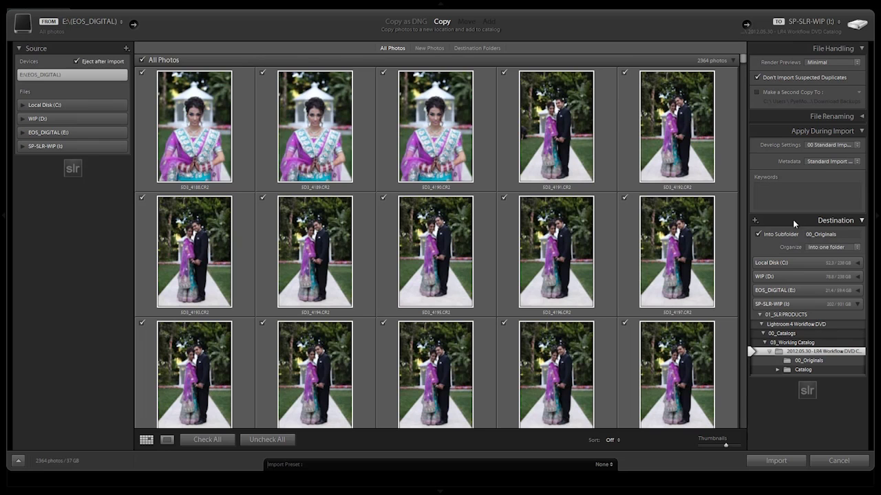
{"action": "left_click", "coordinate": [759, 236]}
{"action": "left_click", "coordinate": [757, 235]}
{"action": "left_click", "coordinate": [845, 235]}
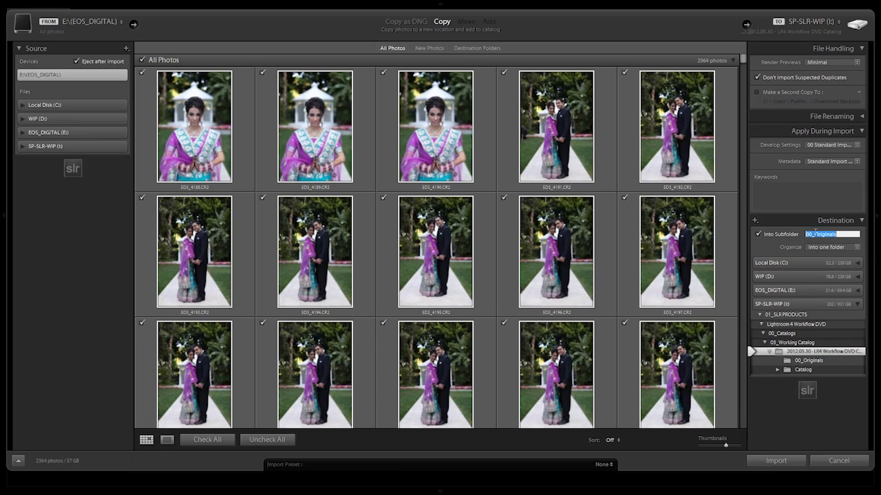
{"action": "type", "text": "00"}
{"action": "type", "text": "_OP"}
{"action": "type", "text": "riginal"}
Create a new import preset 'Standard Import - SLR Lounge' from the current settings
{"action": "left_click", "coordinate": [606, 467]}
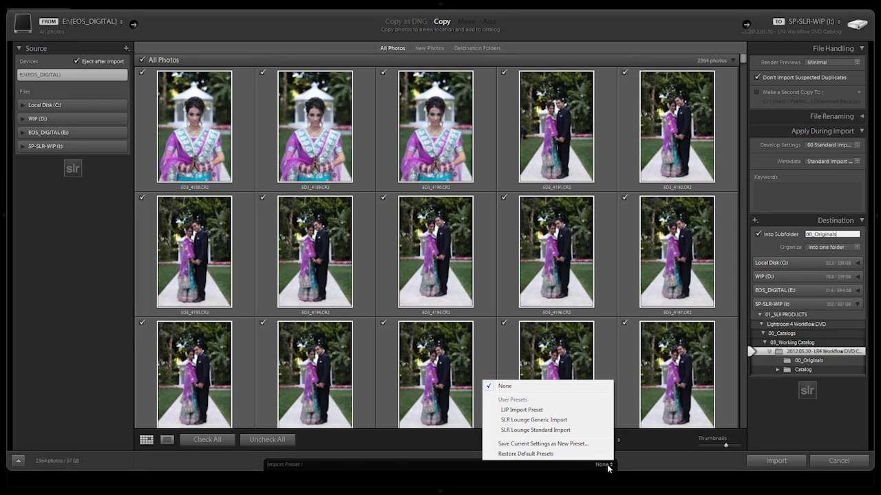
{"action": "left_click", "coordinate": [551, 445]}
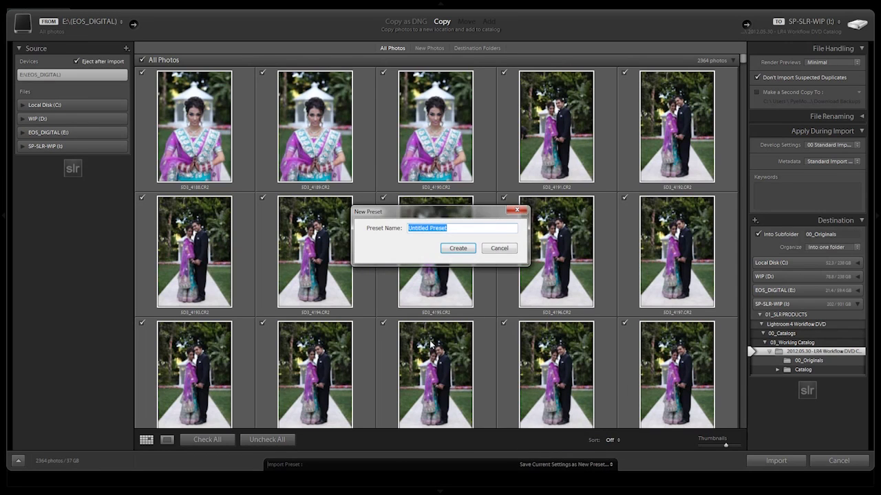
{"action": "type", "text": "Standard Import - SLR Lounge"}
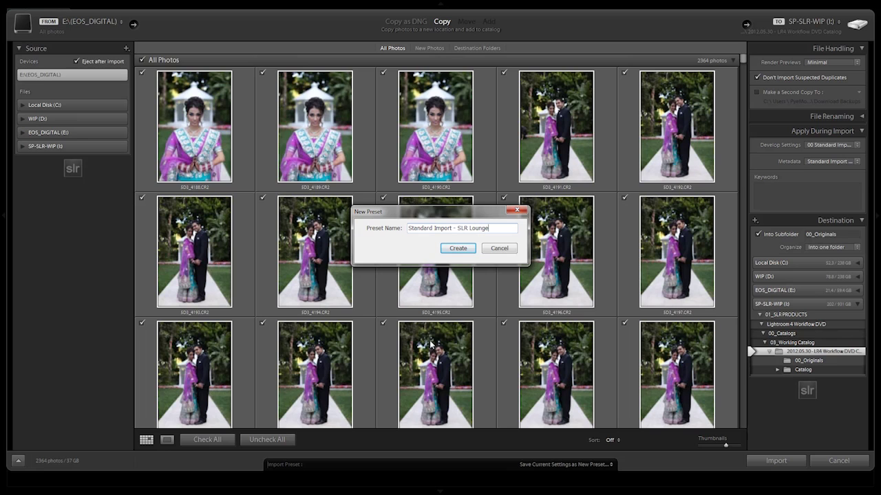
{"action": "left_click", "coordinate": [469, 249]}
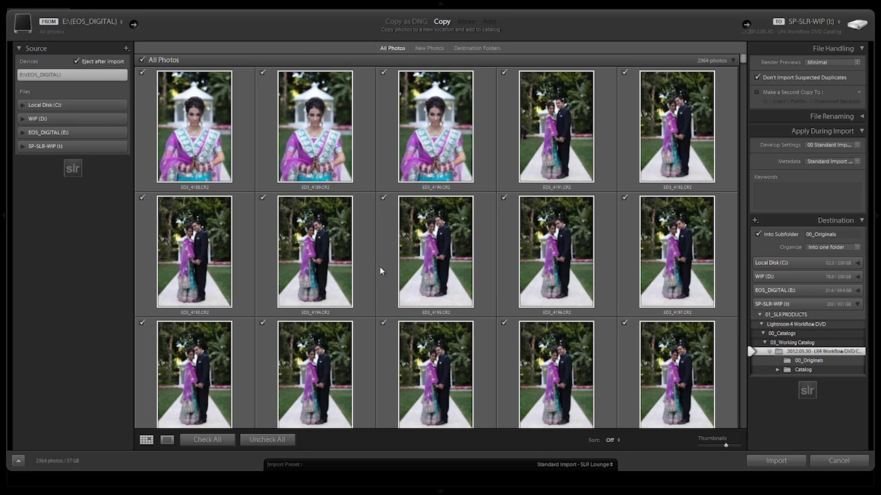
{"action": "left_click", "coordinate": [571, 464]}
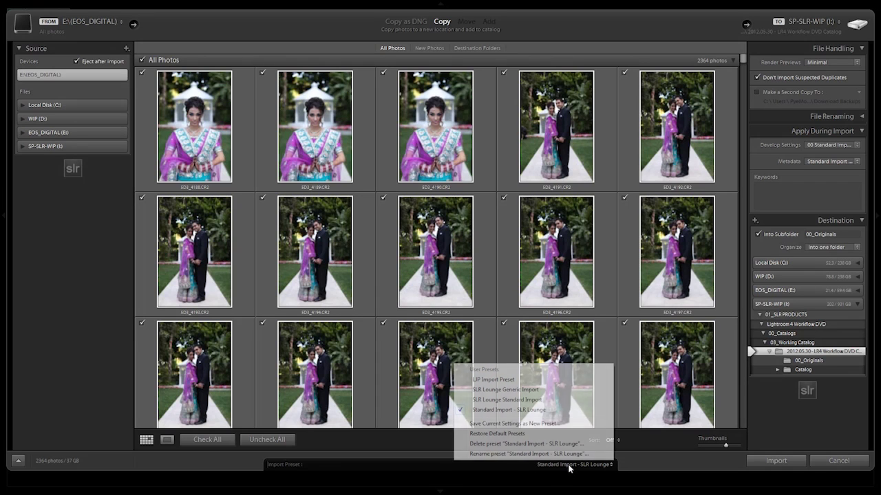
{"action": "left_click", "coordinate": [536, 409]}
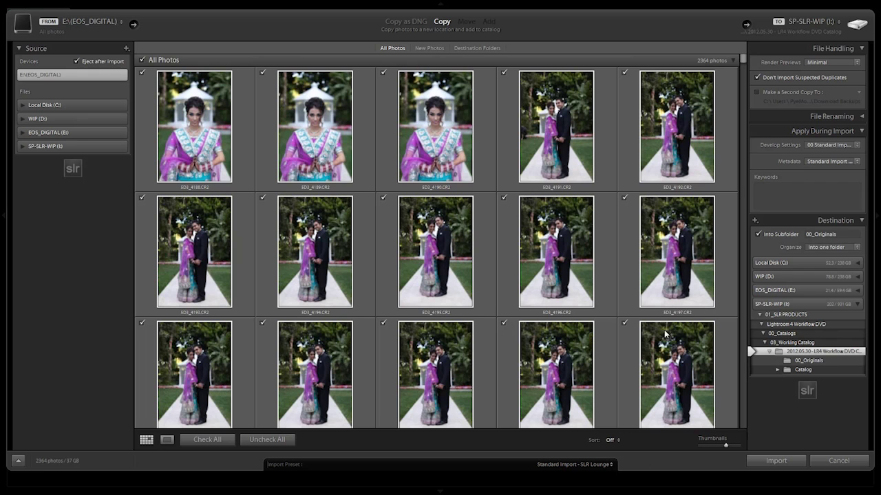
{"action": "left_click", "coordinate": [17, 461]}
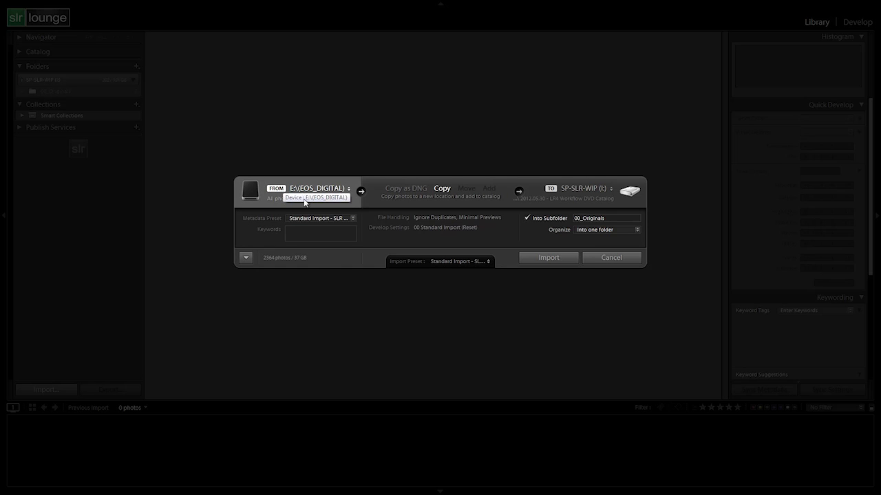
{"action": "left_click", "coordinate": [247, 259]}
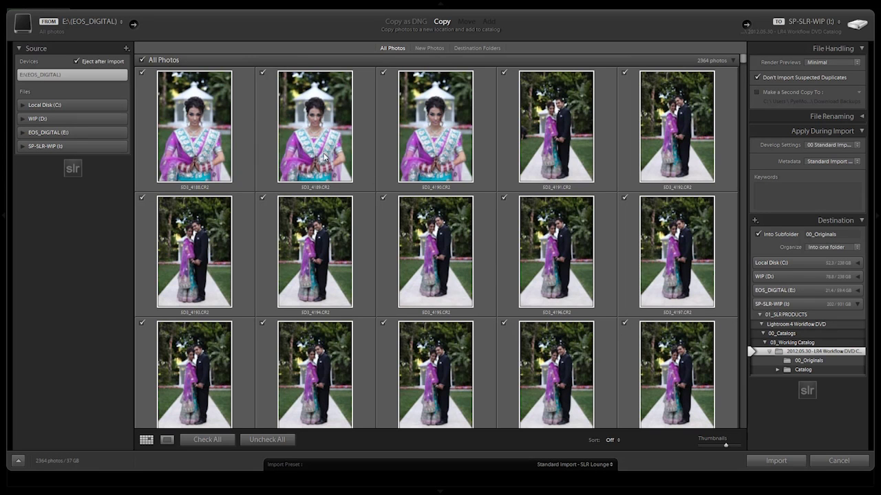
Sort the import photo grid by Capture Time
{"action": "scroll", "coordinate": [417, 176], "scroll_direction": "down", "scroll_amount": 5}
{"action": "scroll", "coordinate": [501, 184], "scroll_direction": "up", "scroll_amount": 5}
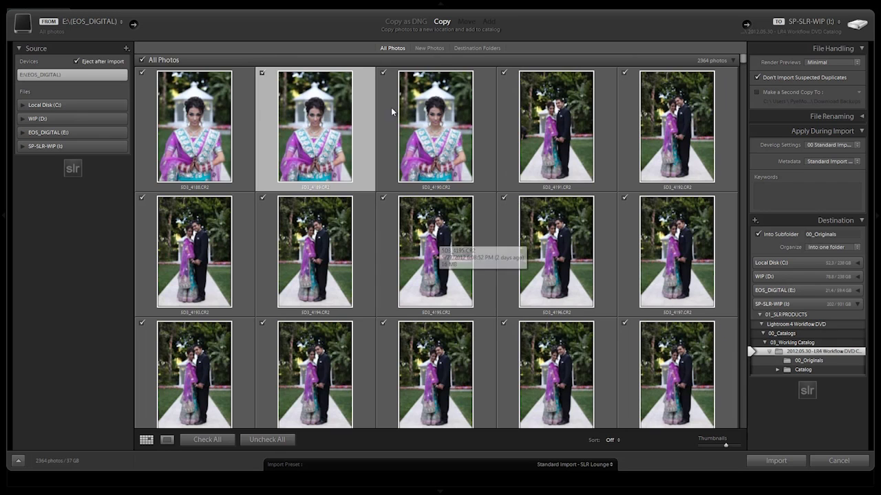
{"action": "left_click", "coordinate": [611, 440]}
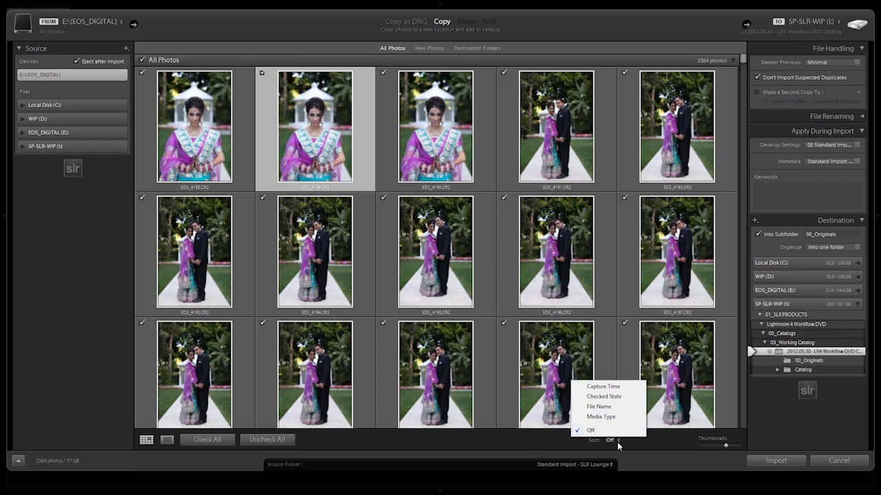
{"action": "left_click", "coordinate": [610, 390]}
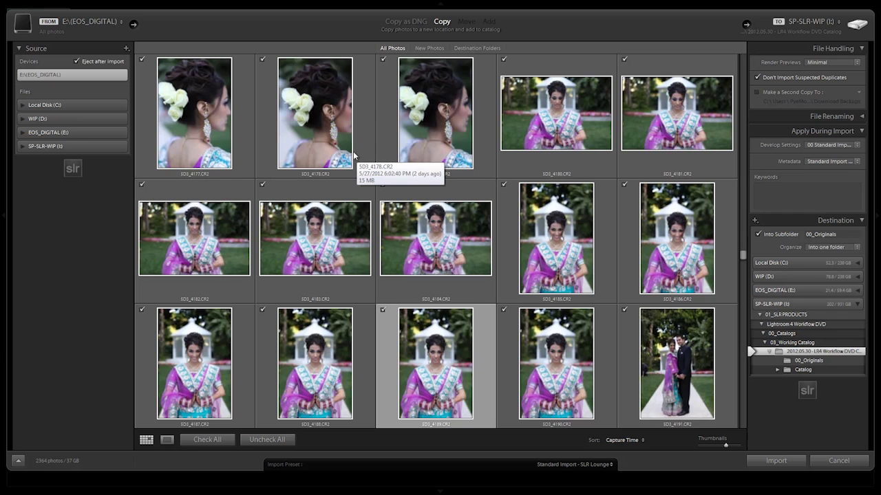
Uncheck all 2364 card photos so 0 remain marked for import
{"action": "scroll", "coordinate": [347, 172], "scroll_direction": "down", "scroll_amount": 5}
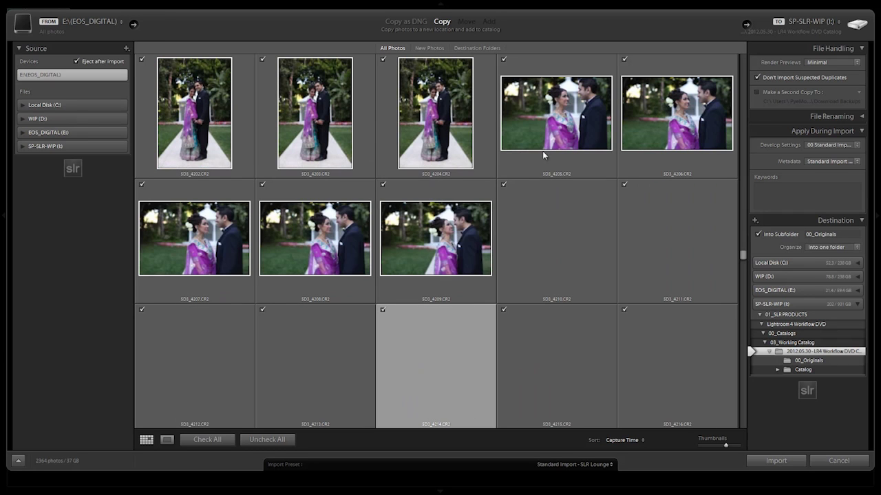
{"action": "left_click_drag", "start_coordinate": [742, 253], "coordinate": [743, 58]}
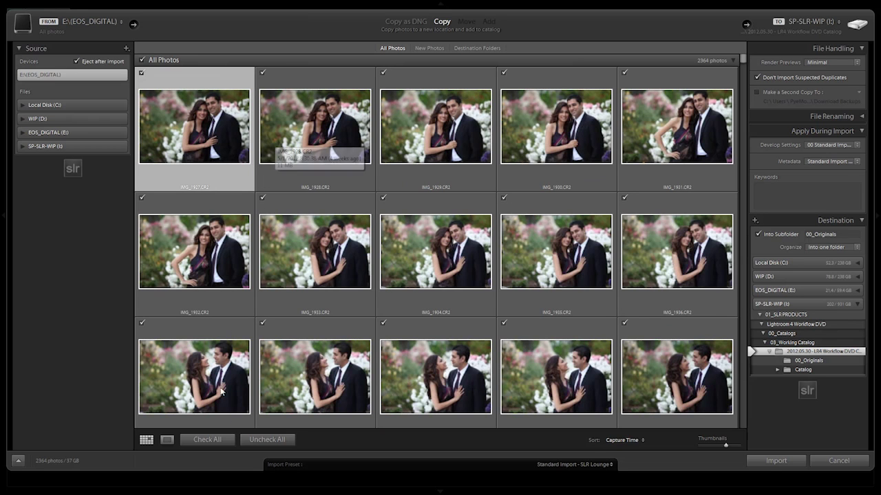
{"action": "left_click", "coordinate": [267, 440]}
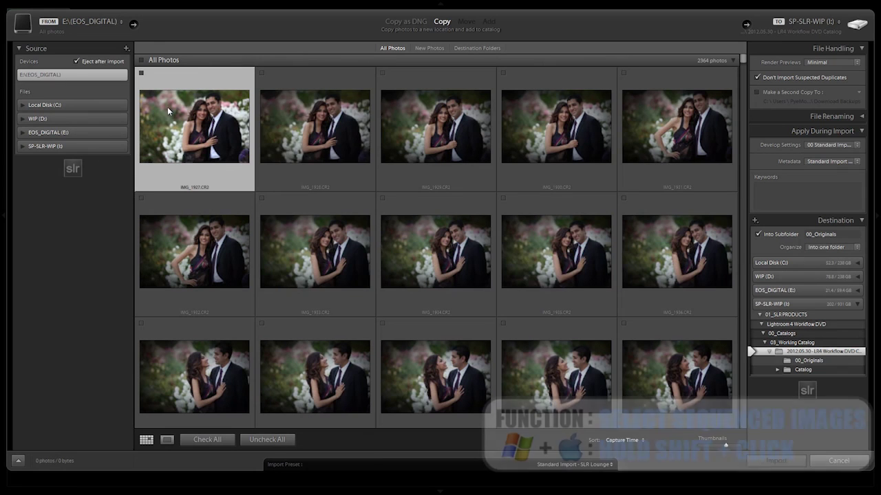
Select the range IMG_1927 to IMG_2557 and check it, totalling 483 photos (5 GB)
{"action": "left_click_drag", "start_coordinate": [744, 62], "coordinate": [730, 133]}
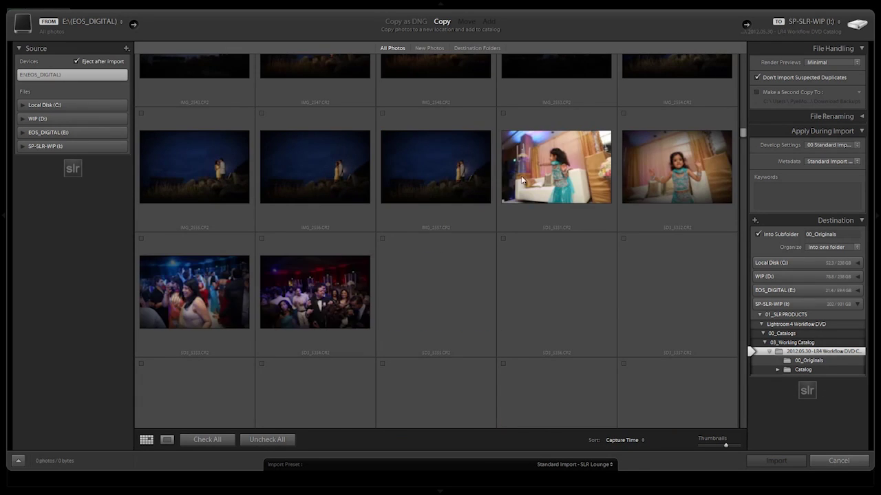
{"action": "left_click", "coordinate": [431, 168], "text": "shift"}
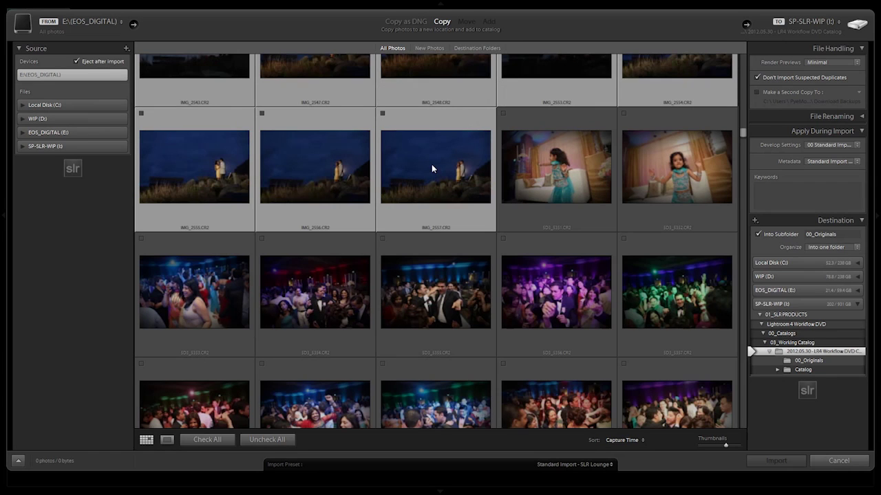
{"action": "left_click", "coordinate": [381, 112]}
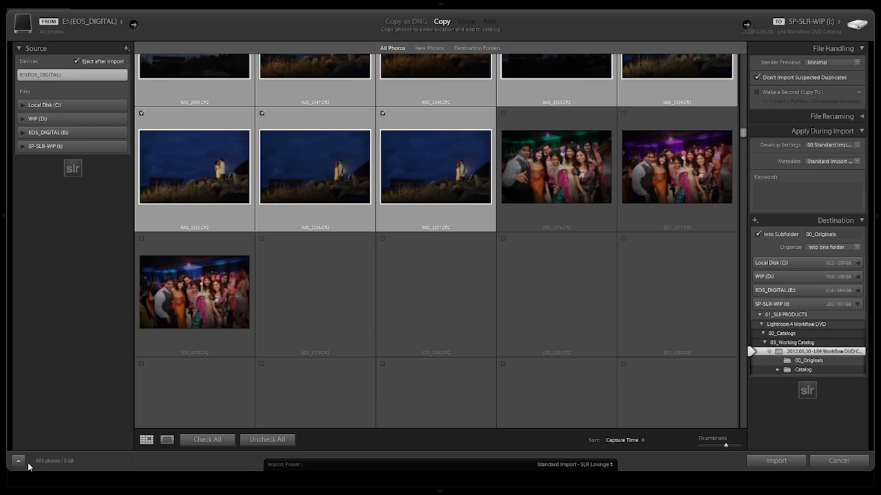
{"action": "left_click_drag", "start_coordinate": [742, 132], "coordinate": [746, 49]}
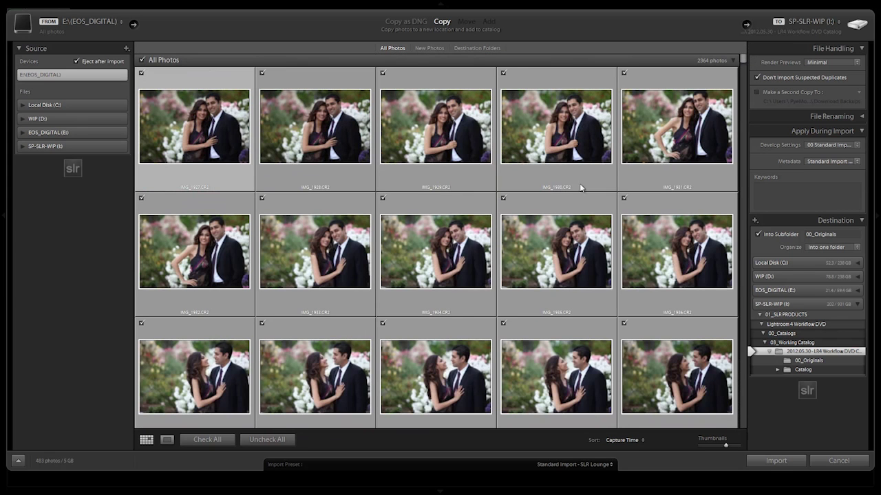